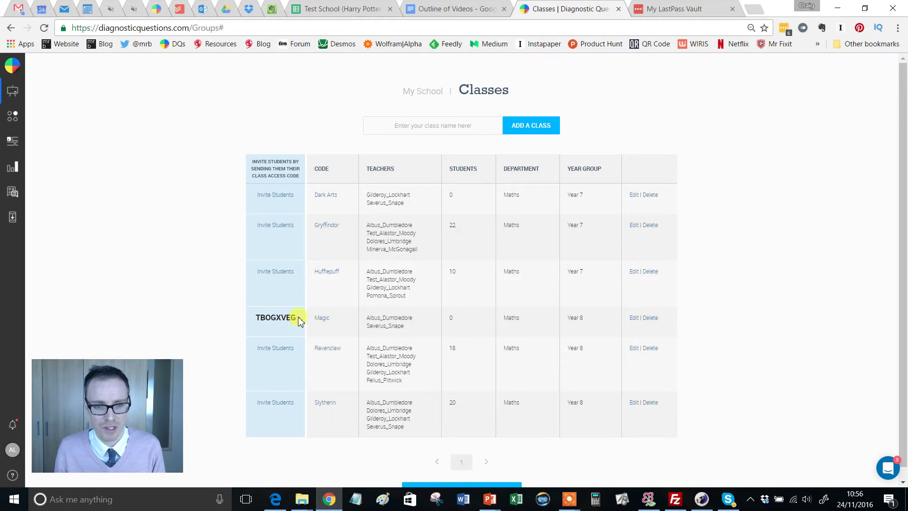
- Select the Magic class's student access code and copy it
{"action": "left_click_drag", "start_coordinate": [299, 318], "coordinate": [255, 318]}
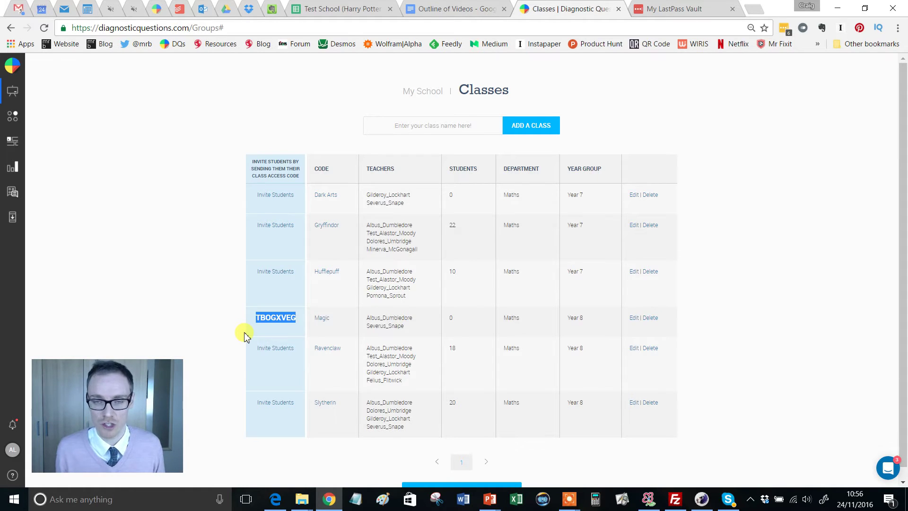
{"action": "right_click", "coordinate": [277, 320]}
{"action": "left_click", "coordinate": [297, 325]}
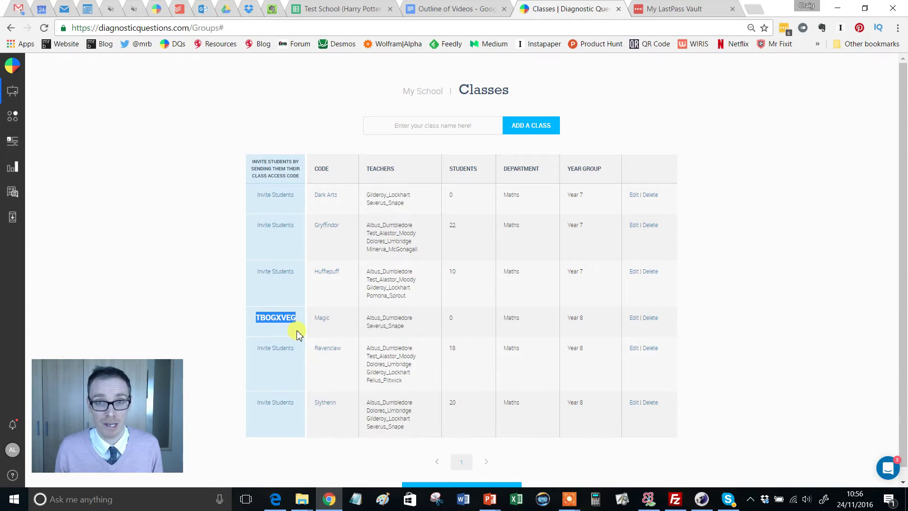
- In the other browser, start a new sign-up and register as a student
{"action": "left_click", "coordinate": [276, 499]}
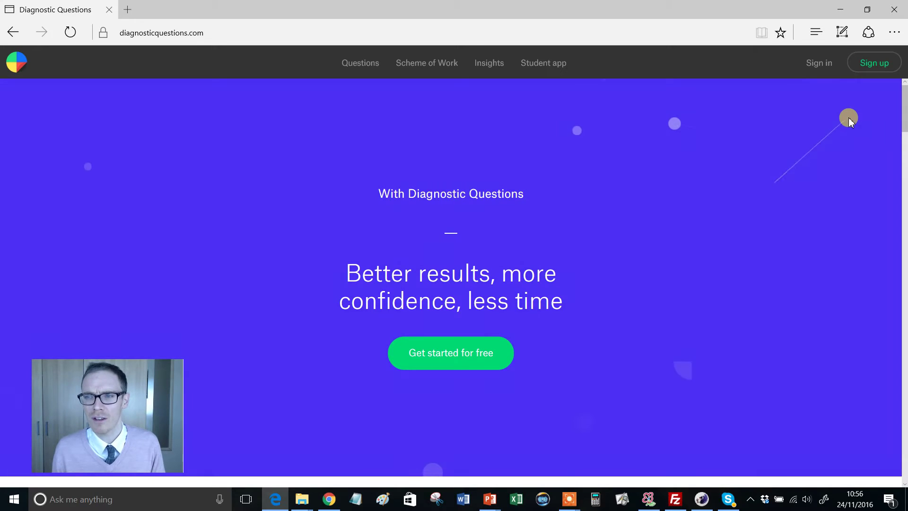
{"action": "left_click", "coordinate": [874, 65]}
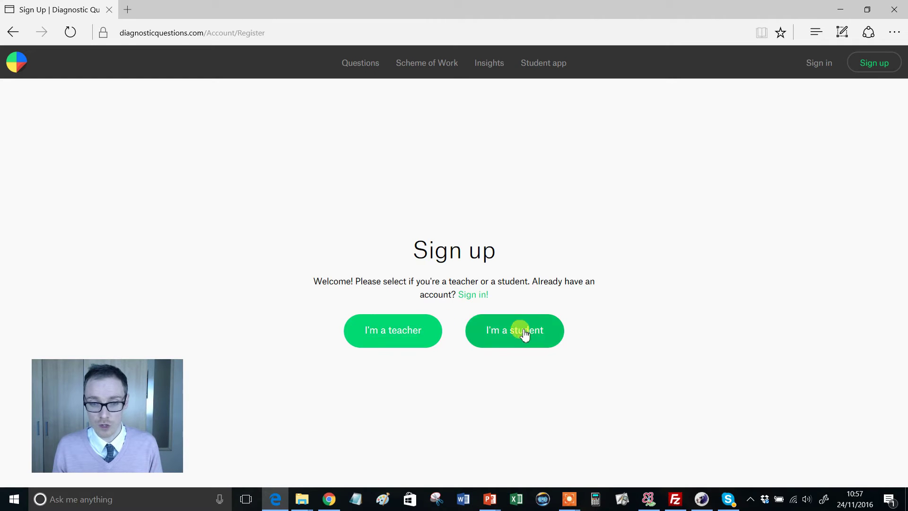
{"action": "left_click", "coordinate": [503, 339]}
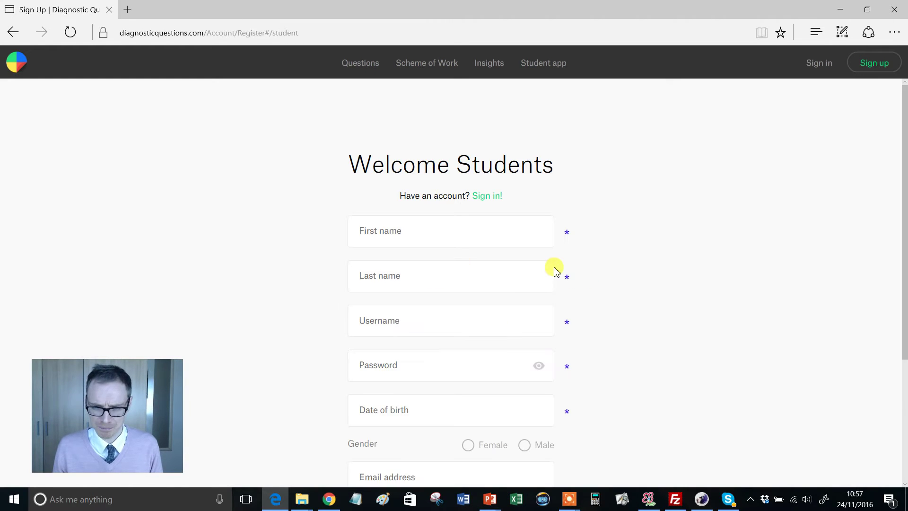
{"action": "scroll", "coordinate": [462, 189], "scroll_direction": "down", "scroll_amount": 1}
- Enter the student's first name and surname, trimming extra text from the first name
{"action": "left_click", "coordinate": [433, 177]}
{"action": "type", "text": "Craigthe"}
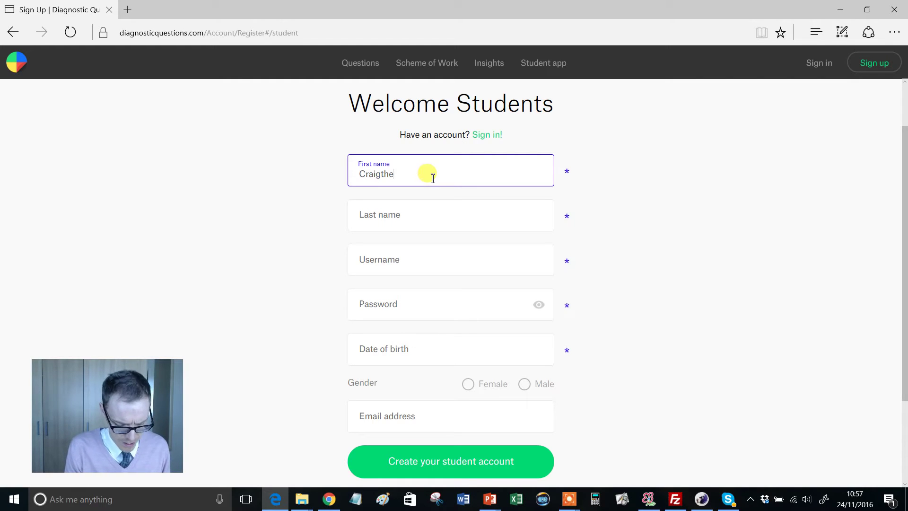
{"action": "type", "text": "Student"}
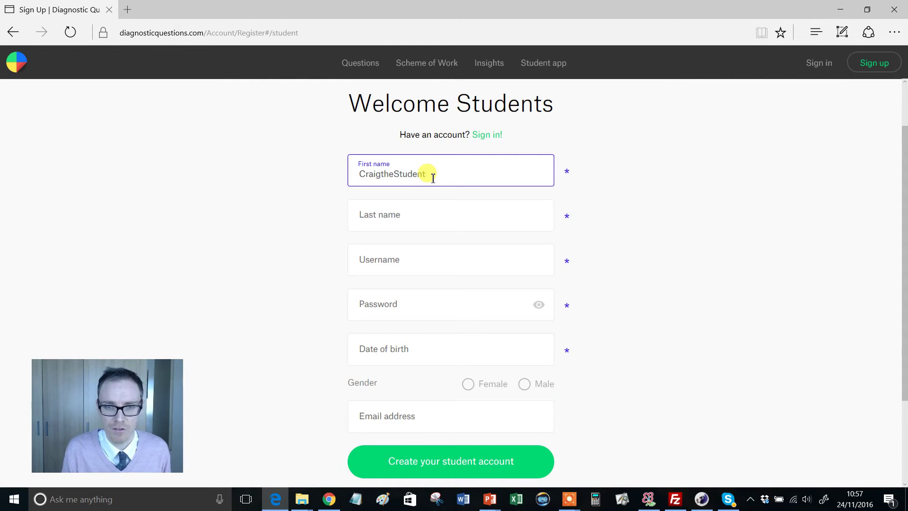
{"action": "left_click_drag", "start_coordinate": [432, 177], "coordinate": [381, 176]}
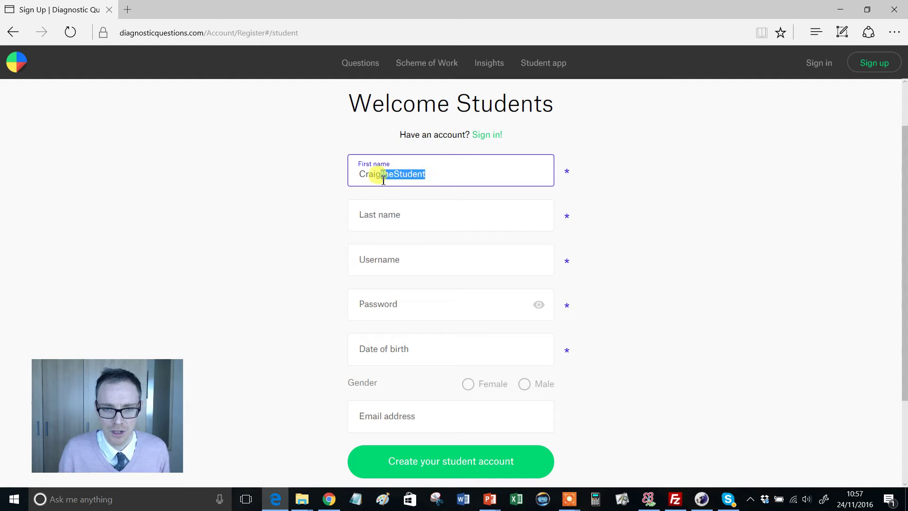
{"action": "key", "text": "BackSpace"}
{"action": "left_click", "coordinate": [374, 225]}
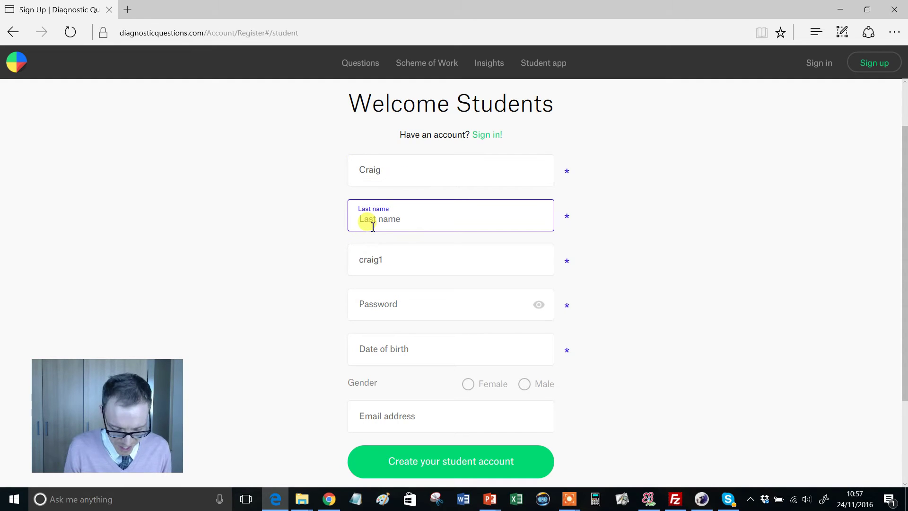
{"action": "type", "text": "Student"}
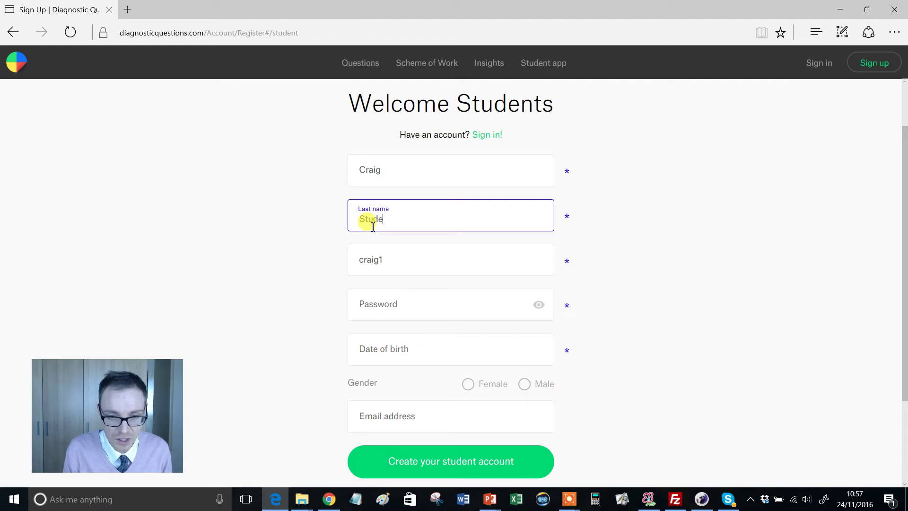
{"action": "left_click", "coordinate": [381, 309]}
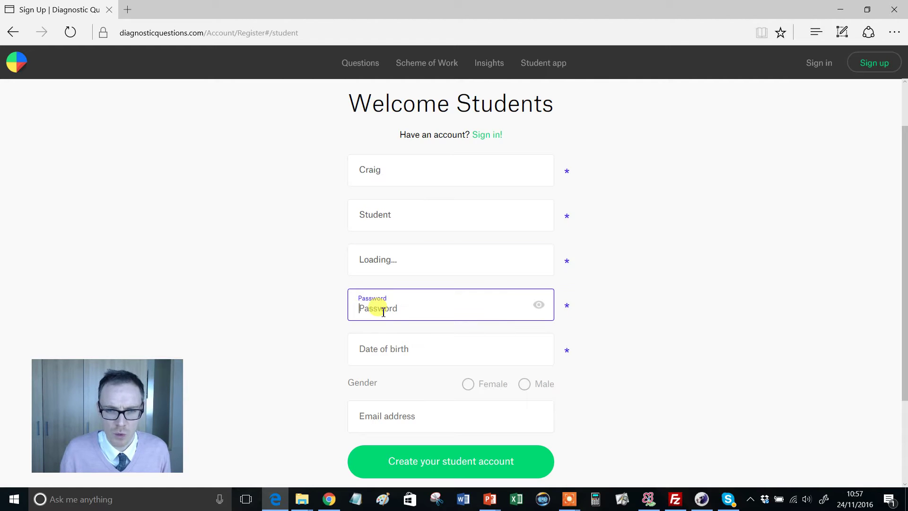
{"action": "type", "text": "password"}
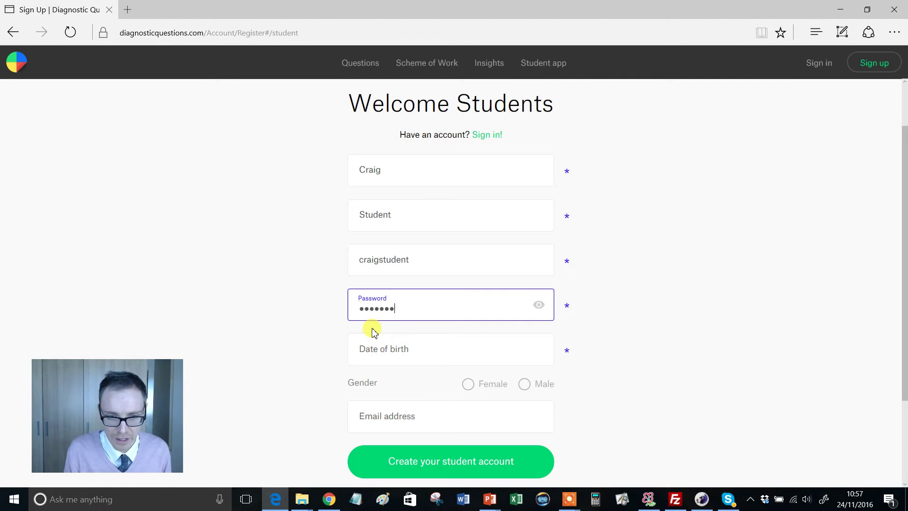
{"action": "left_click", "coordinate": [395, 361]}
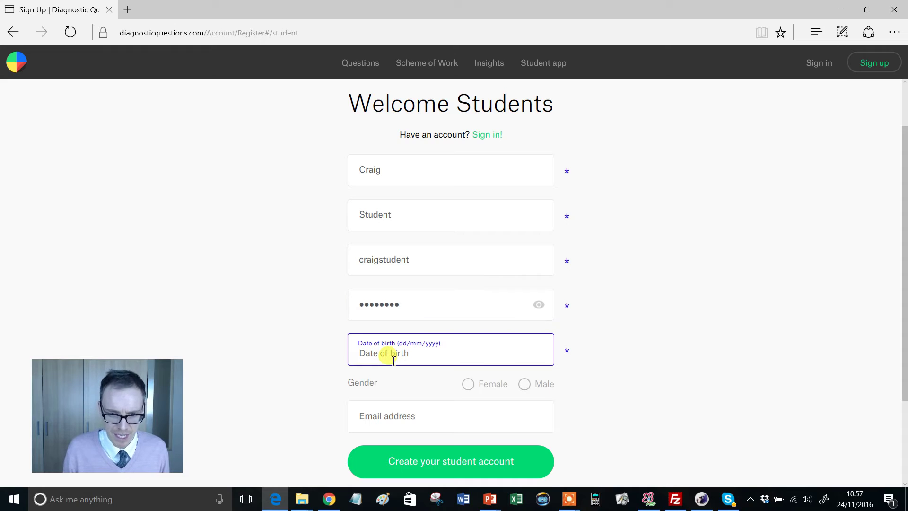
{"action": "type", "text": "22"}
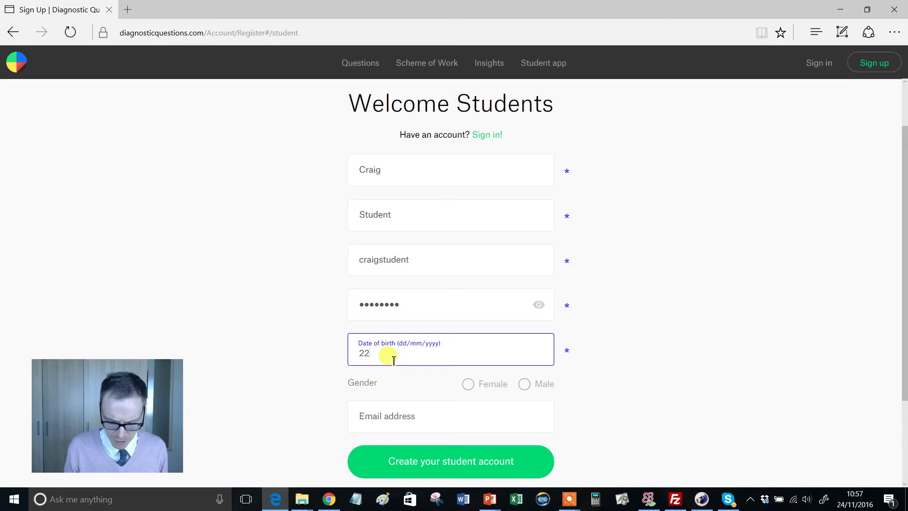
{"action": "type", "text": "/"}
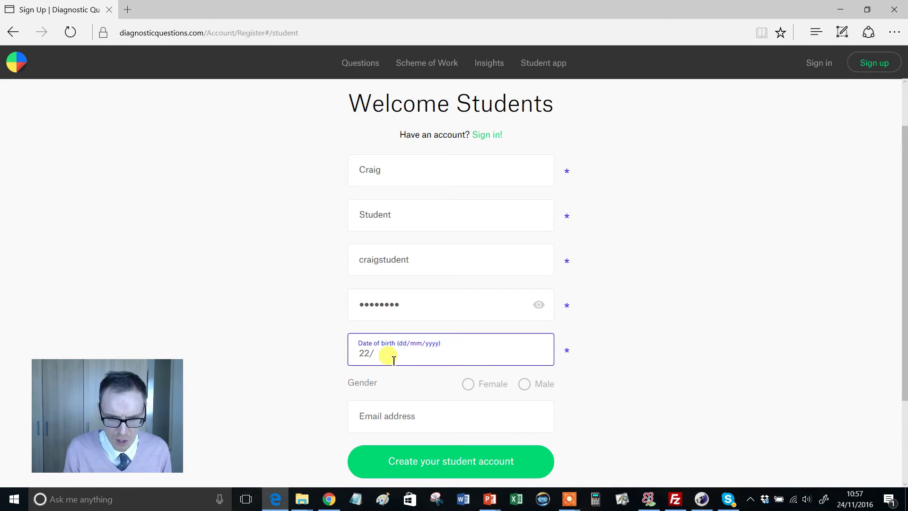
{"action": "type", "text": "01/"}
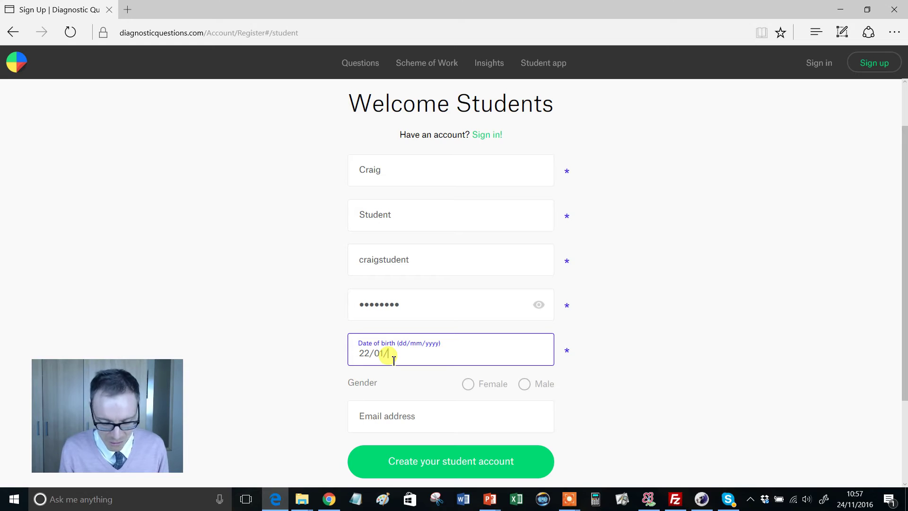
{"action": "type", "text": "2"}
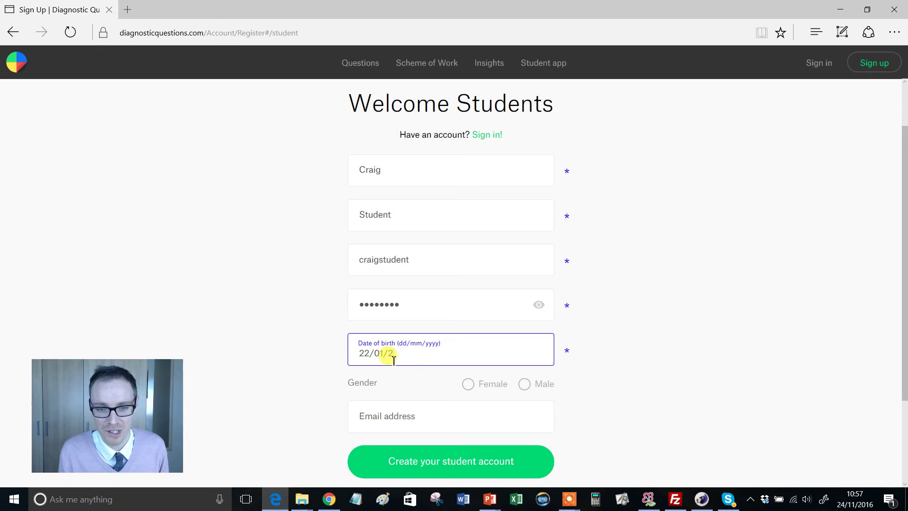
{"action": "type", "text": "000"}
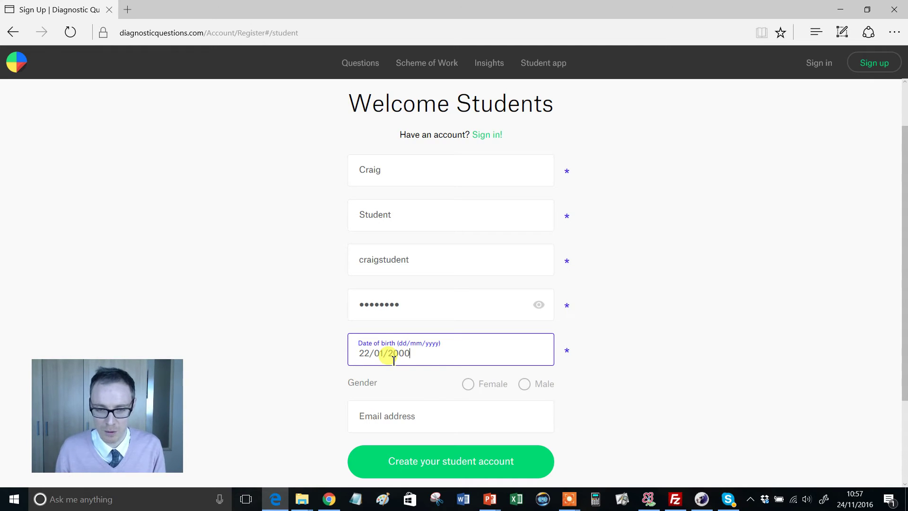
{"action": "left_click", "coordinate": [527, 384]}
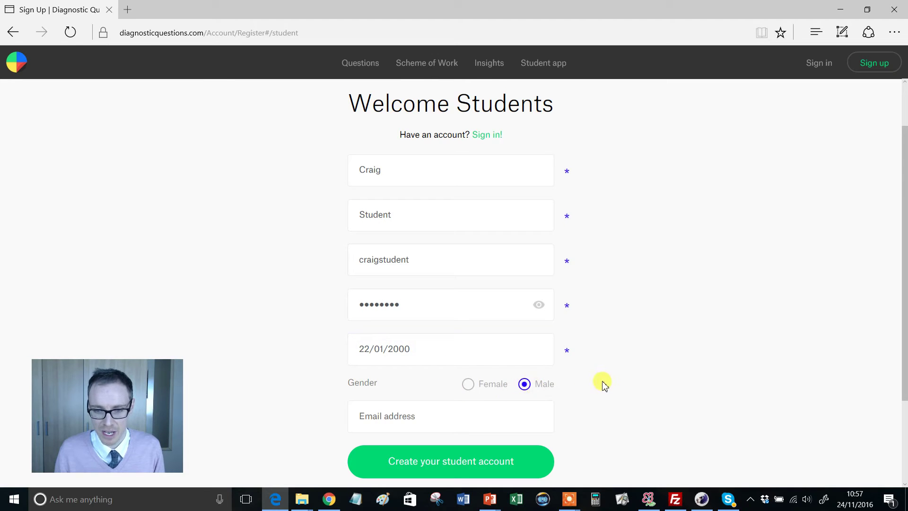
{"action": "scroll", "coordinate": [544, 376], "scroll_direction": "down", "scroll_amount": 1}
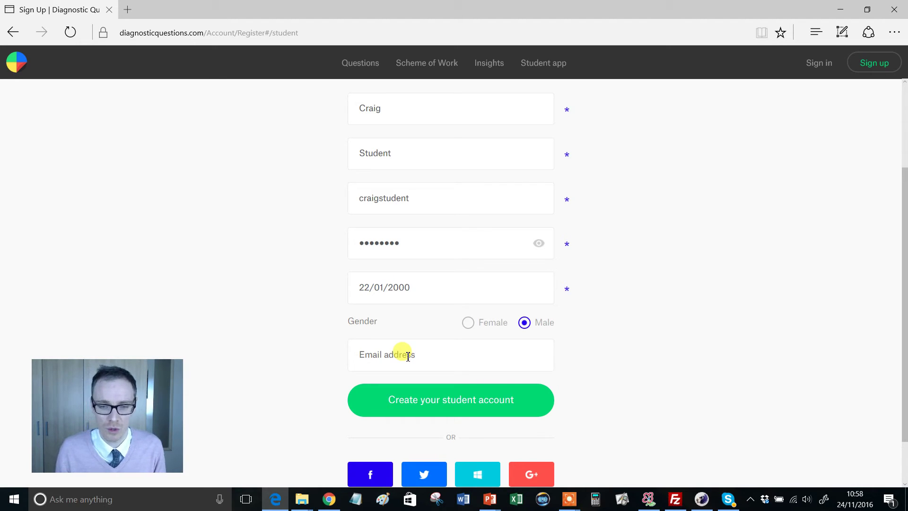
- Create the student account, then paste the Magic access code and join the class
{"action": "left_click", "coordinate": [458, 408]}
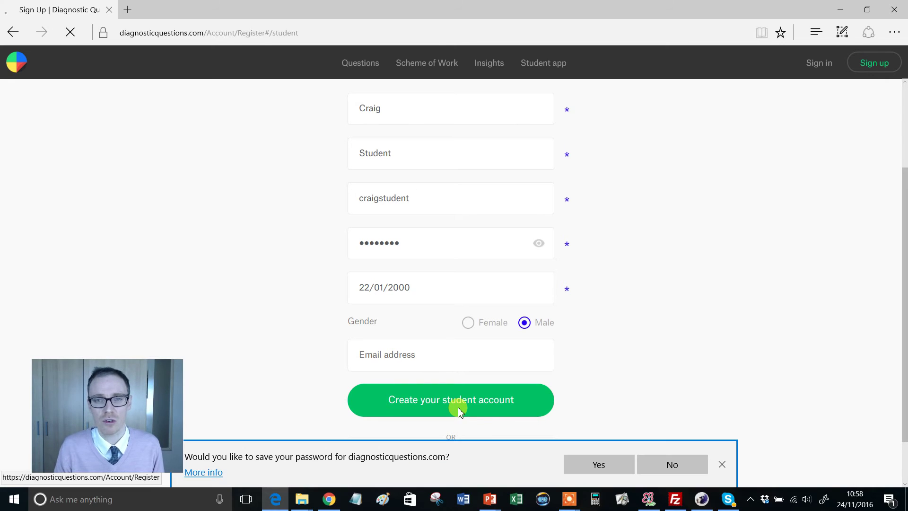
{"action": "left_click", "coordinate": [723, 464]}
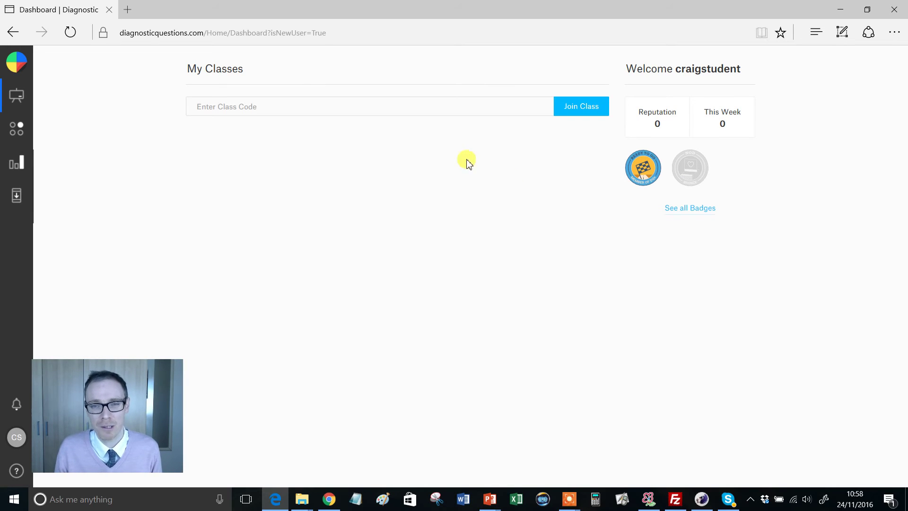
{"action": "left_click", "coordinate": [248, 108]}
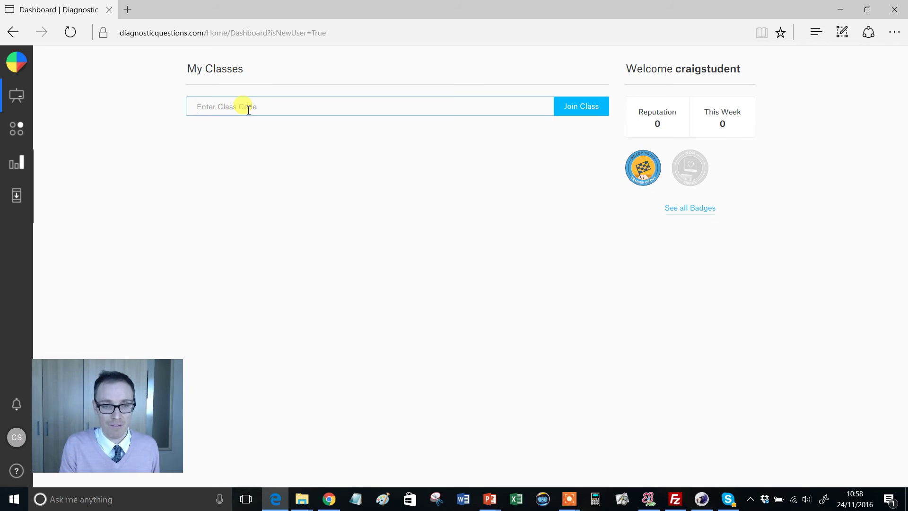
{"action": "key", "text": "ctrl+v"}
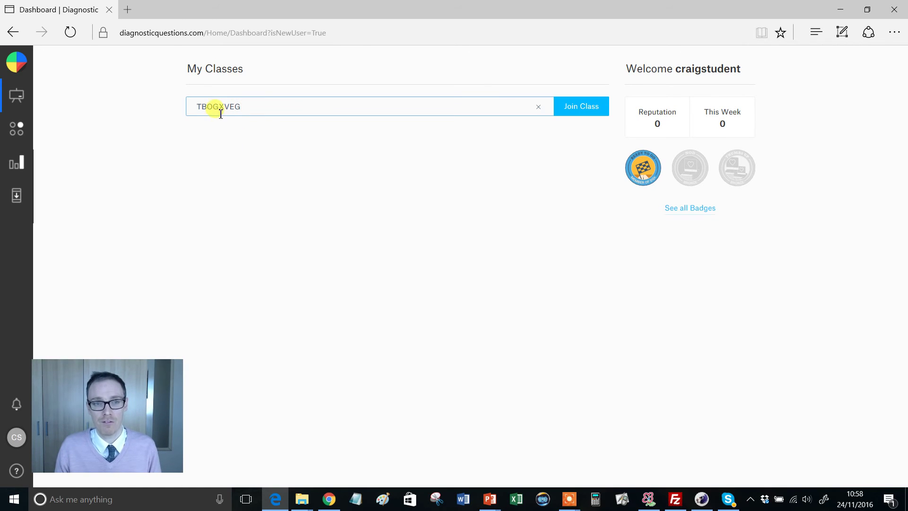
{"action": "left_click", "coordinate": [572, 113]}
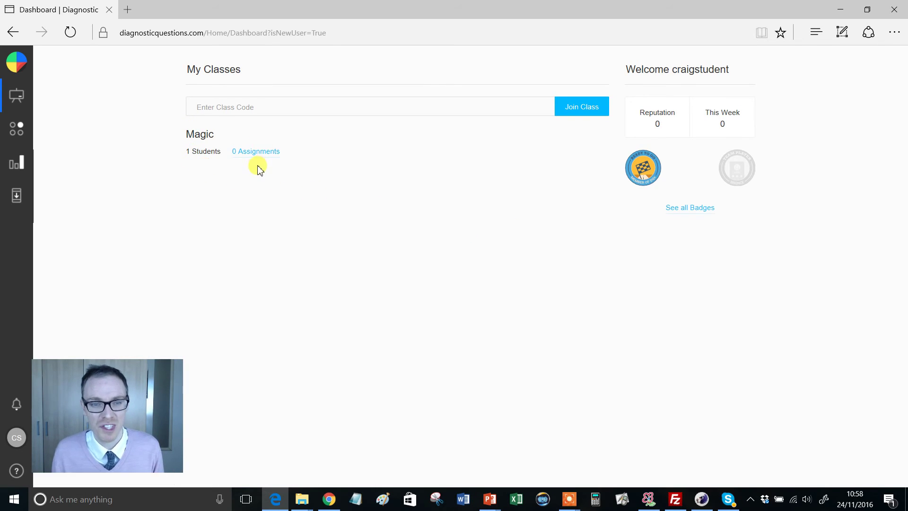
- In the teacher's browser, refresh Classes and open the Magic class's list of students
{"action": "left_click", "coordinate": [330, 499]}
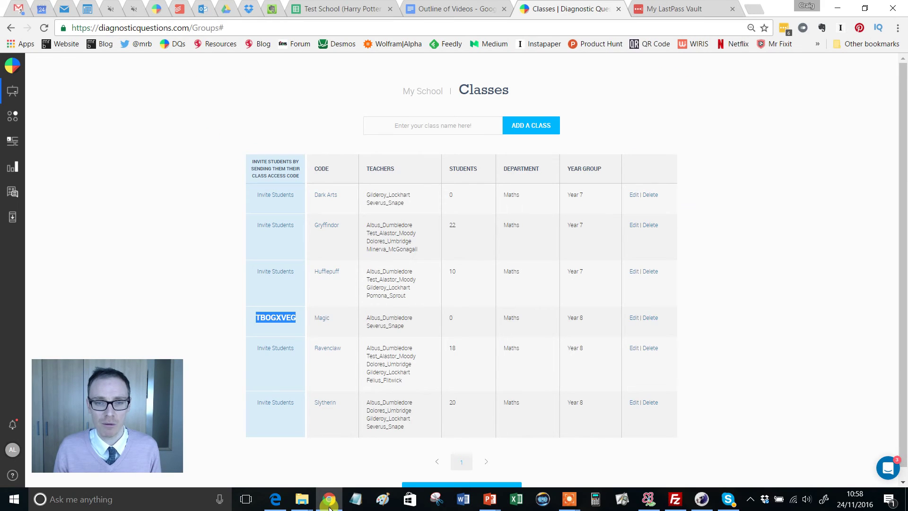
{"action": "left_click", "coordinate": [44, 28]}
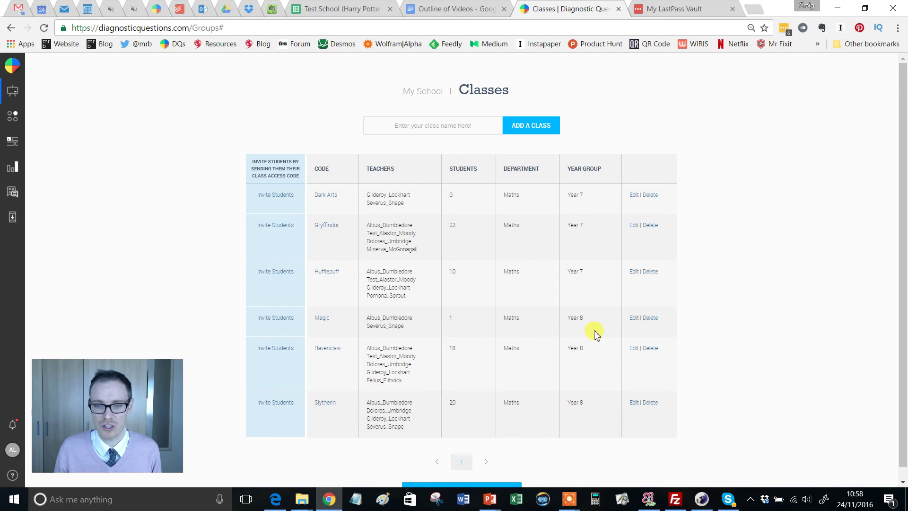
{"action": "left_click", "coordinate": [634, 319]}
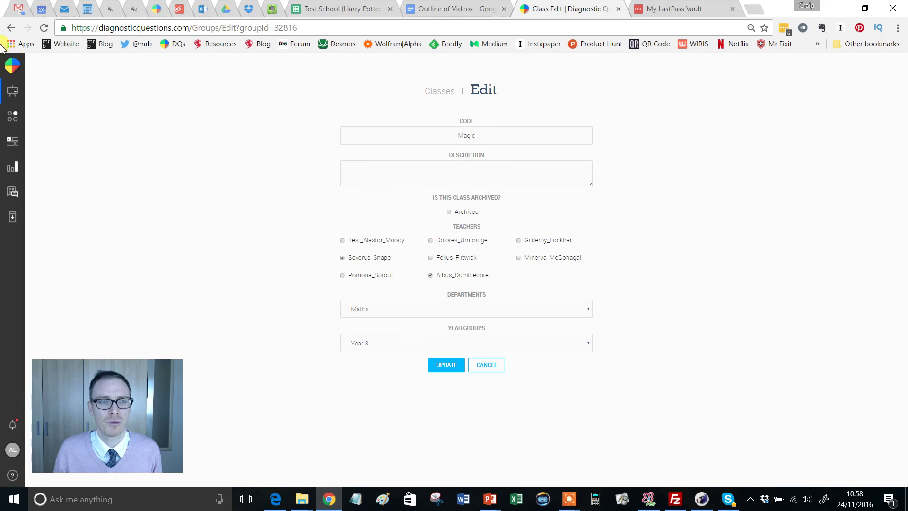
{"action": "left_click", "coordinate": [8, 29]}
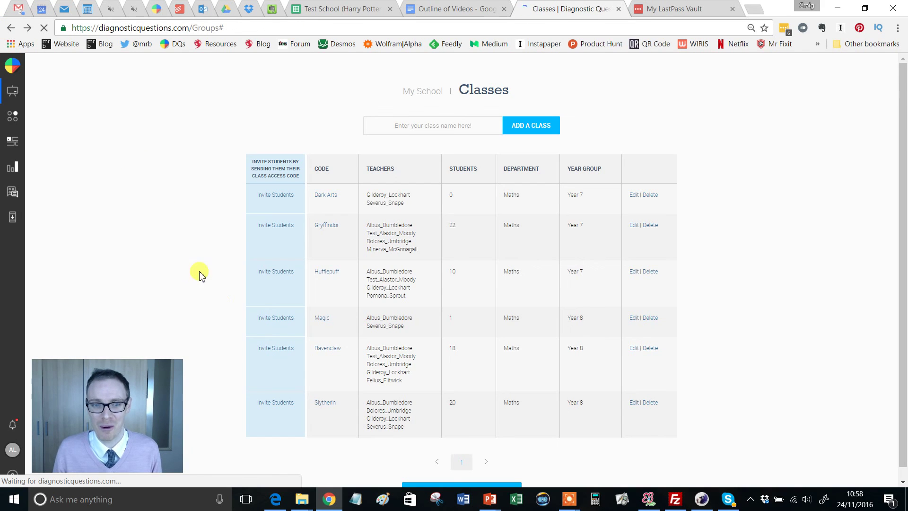
{"action": "left_click", "coordinate": [323, 320]}
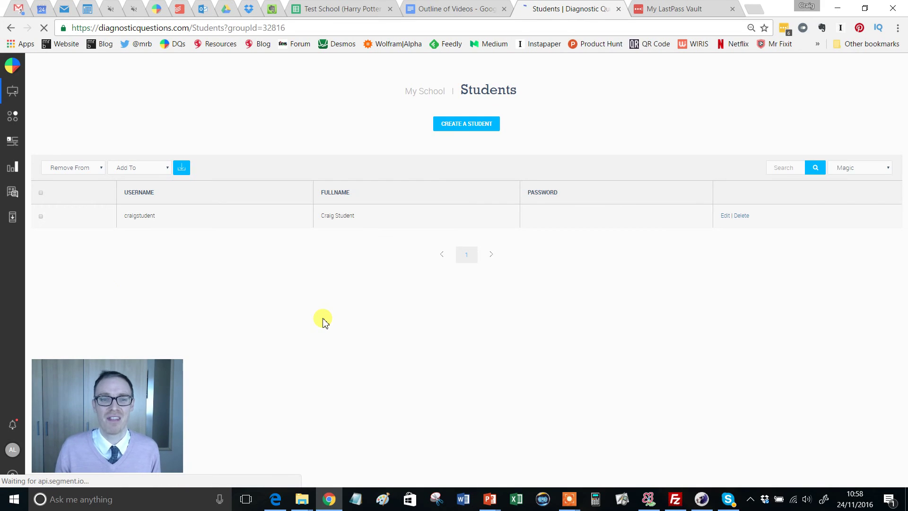